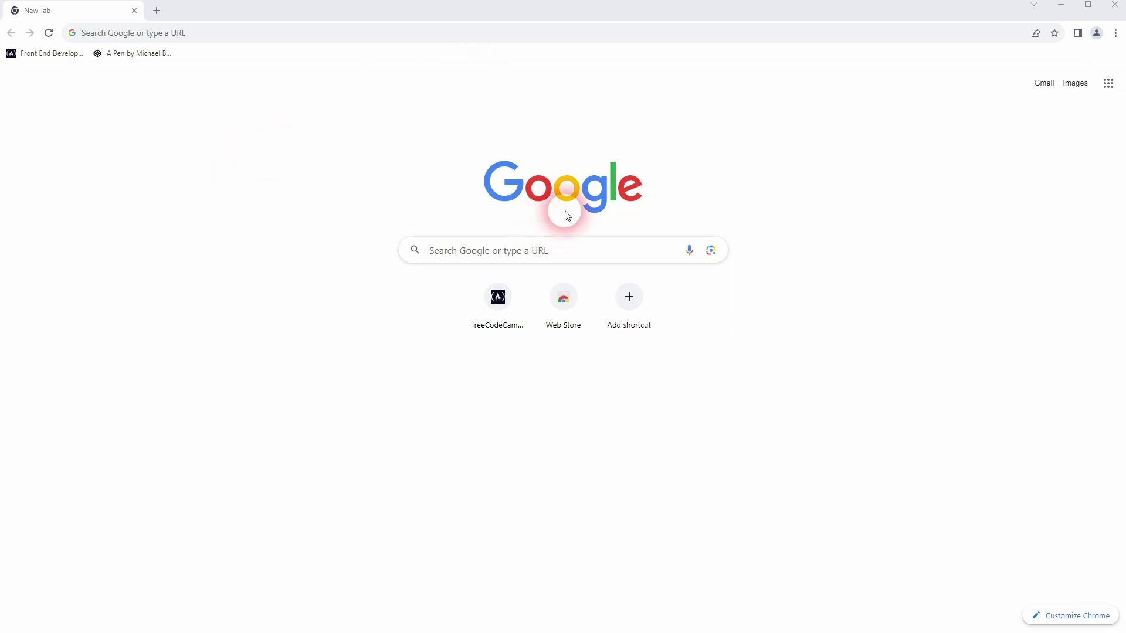
Step: Search Google Images for 'english text' and preview the scanned Old English texts page
click(146, 33)
text(en)
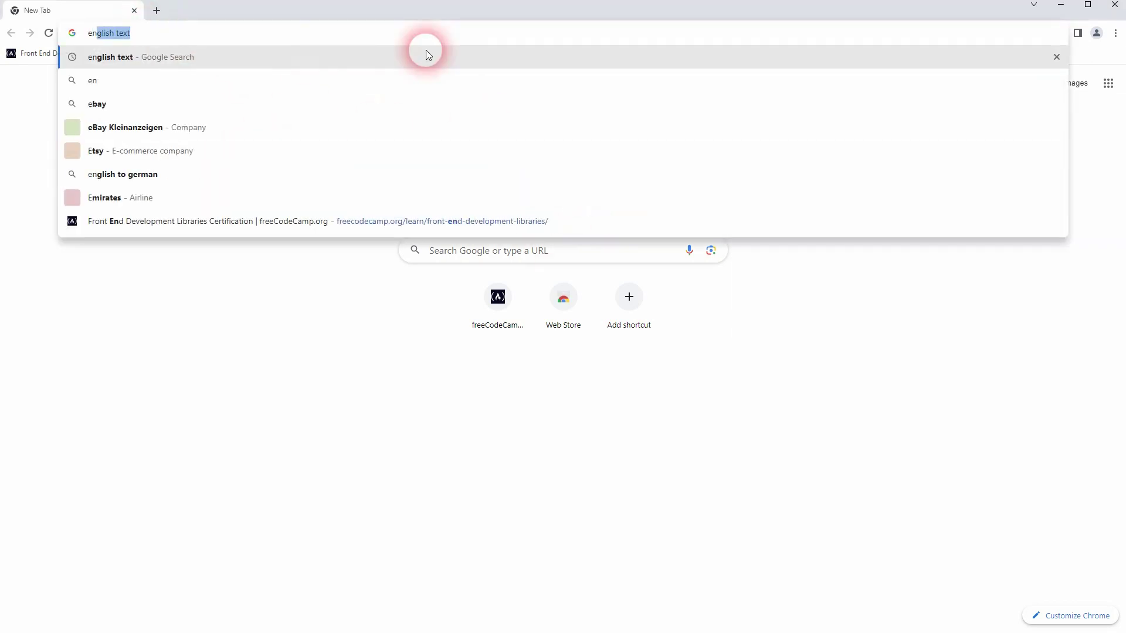
text(glish text)
key(Return)
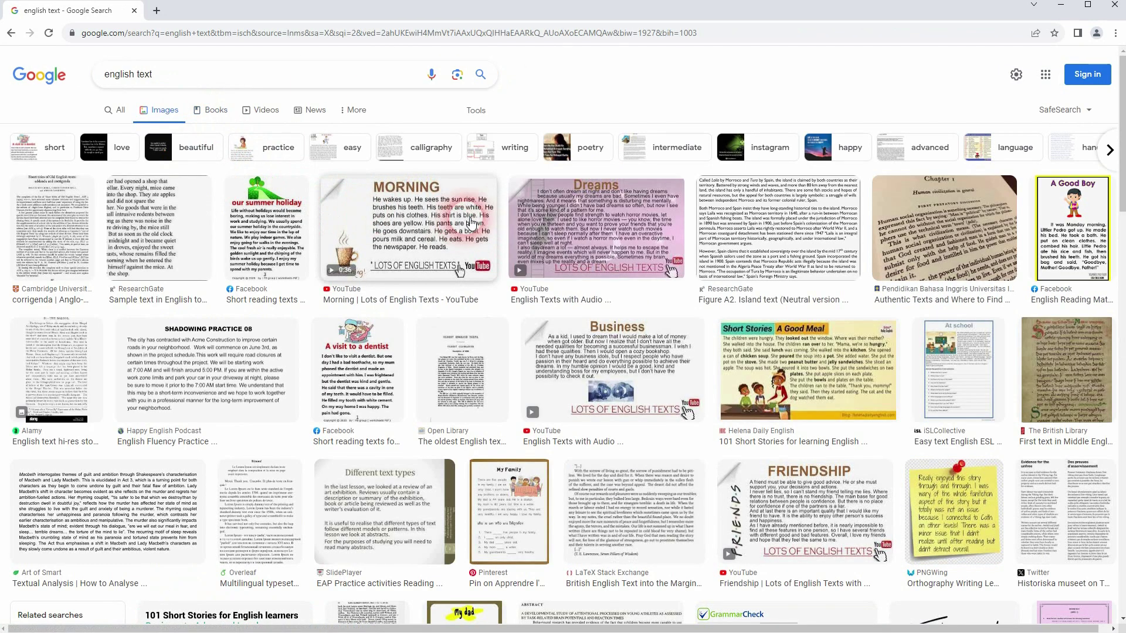
click(61, 226)
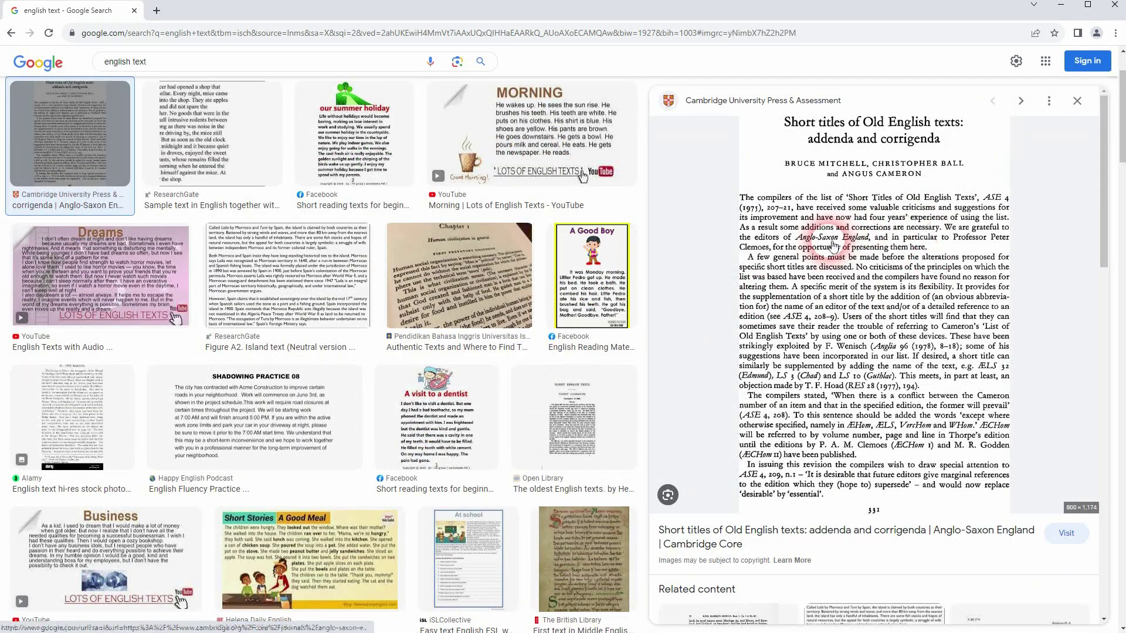
Step: Copy the 'A few general points' paragraph via Google Lens text selection, then bring up Notepad
right_click(832, 247)
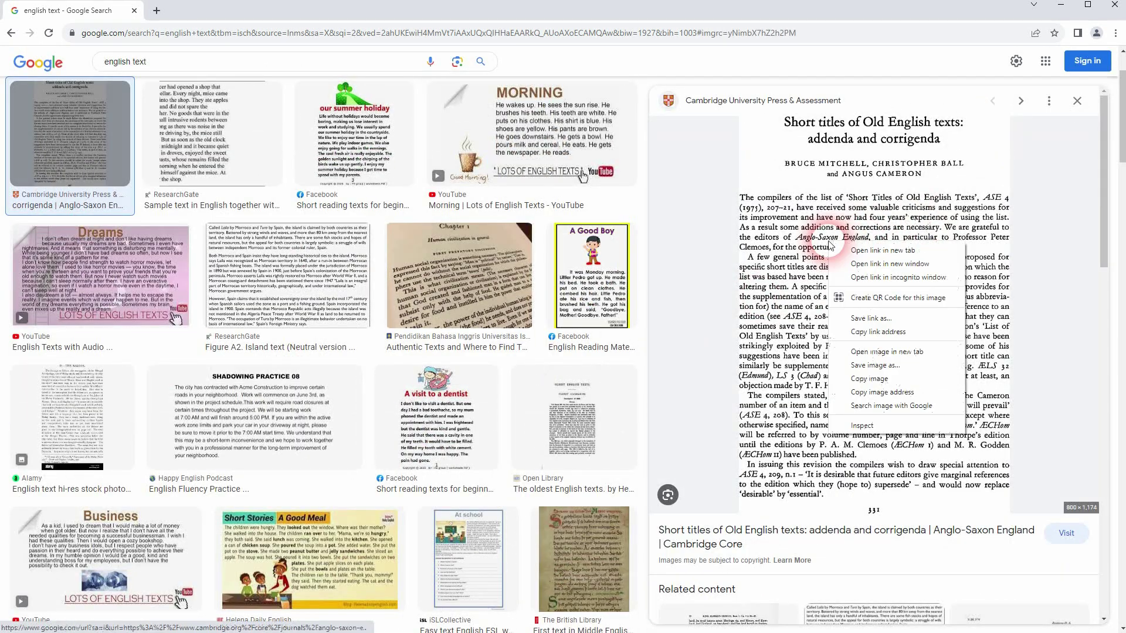
click(902, 406)
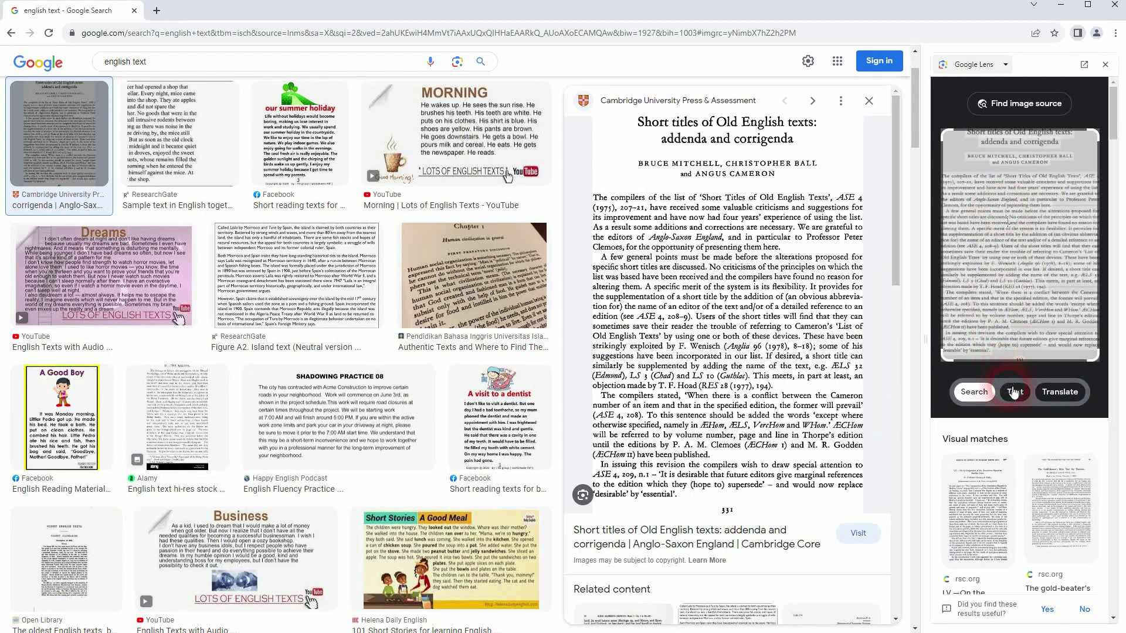
click(1016, 393)
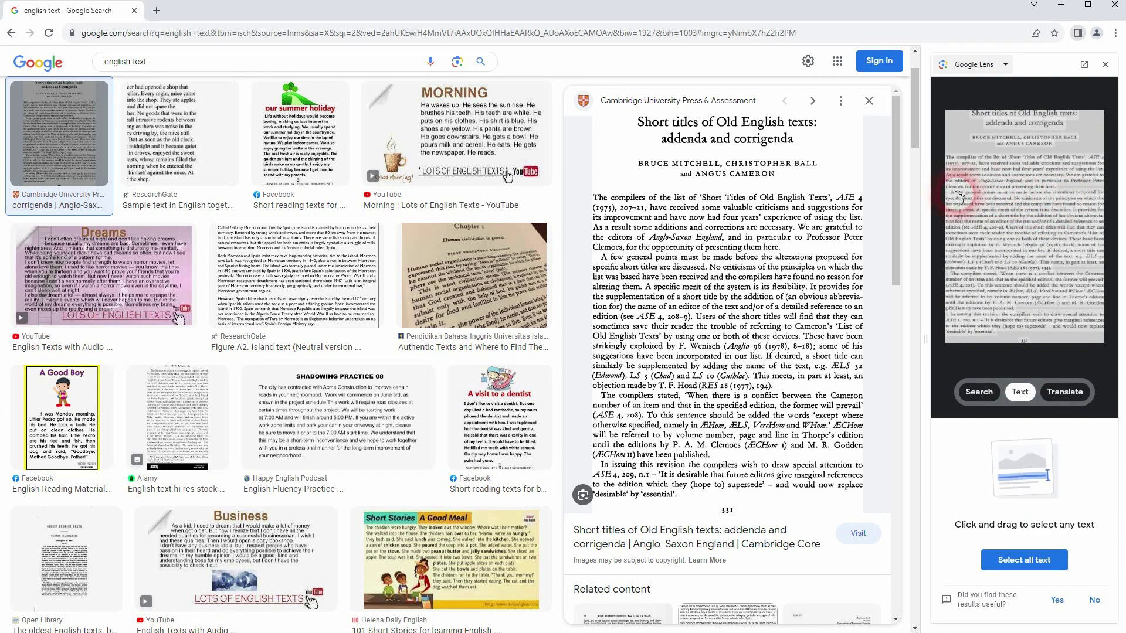
drag(959, 196, 1024, 229)
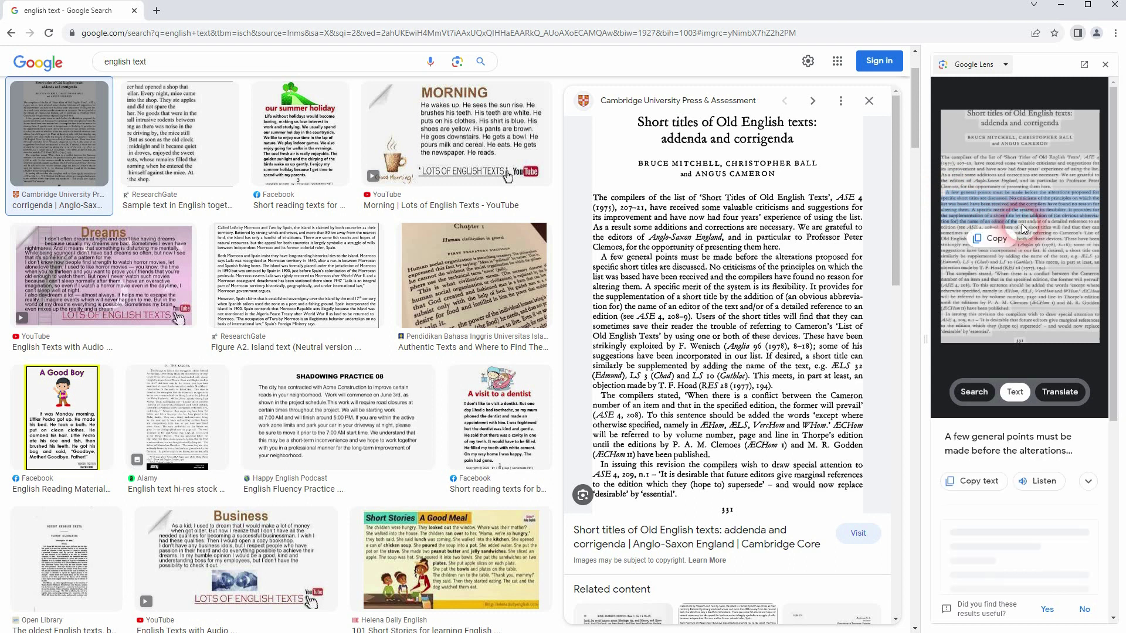
click(1000, 243)
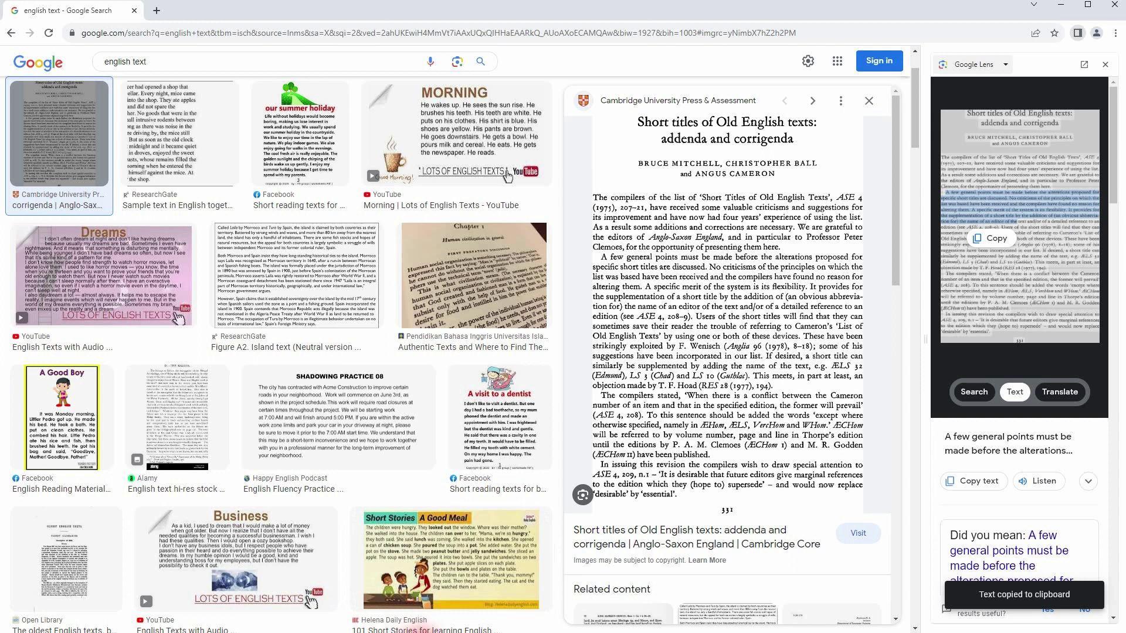
click(364, 632)
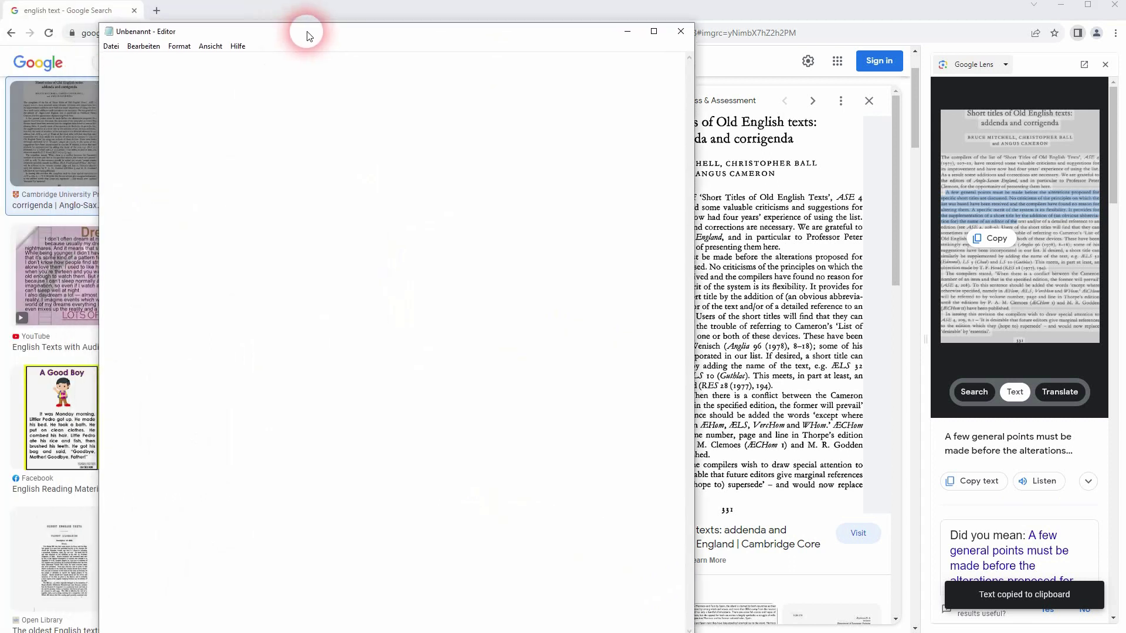
Step: Paste the 'A few general points' paragraph into Notepad and add a new line below it
drag(0, 7, 272, 8)
click(253, 98)
key(ctrl+v)
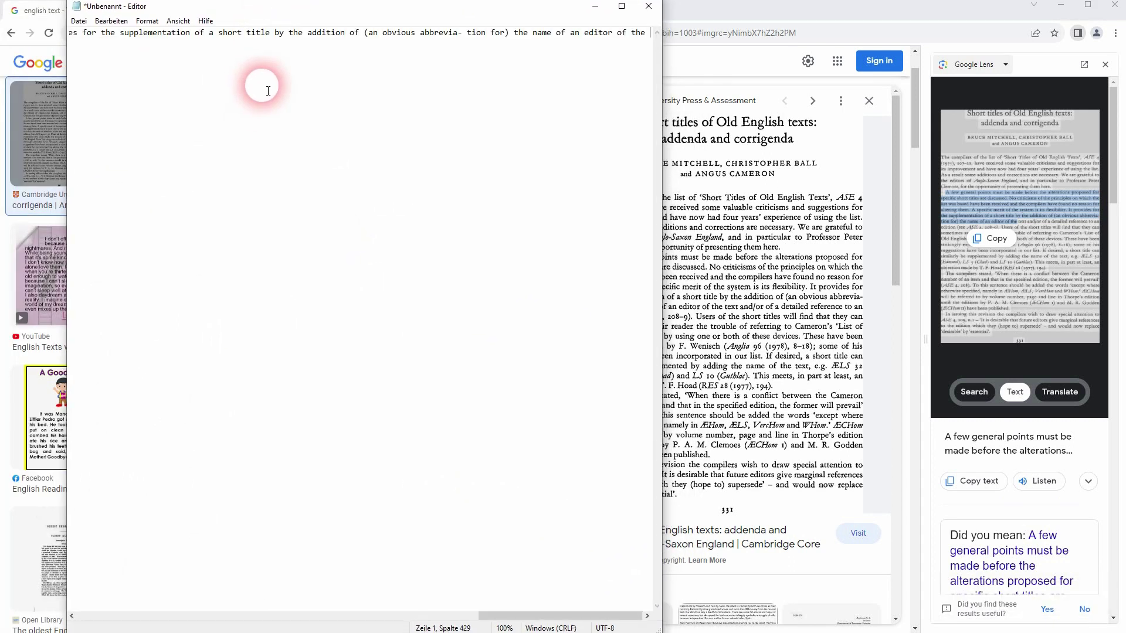
key(Return)
drag(71, 30, 189, 50)
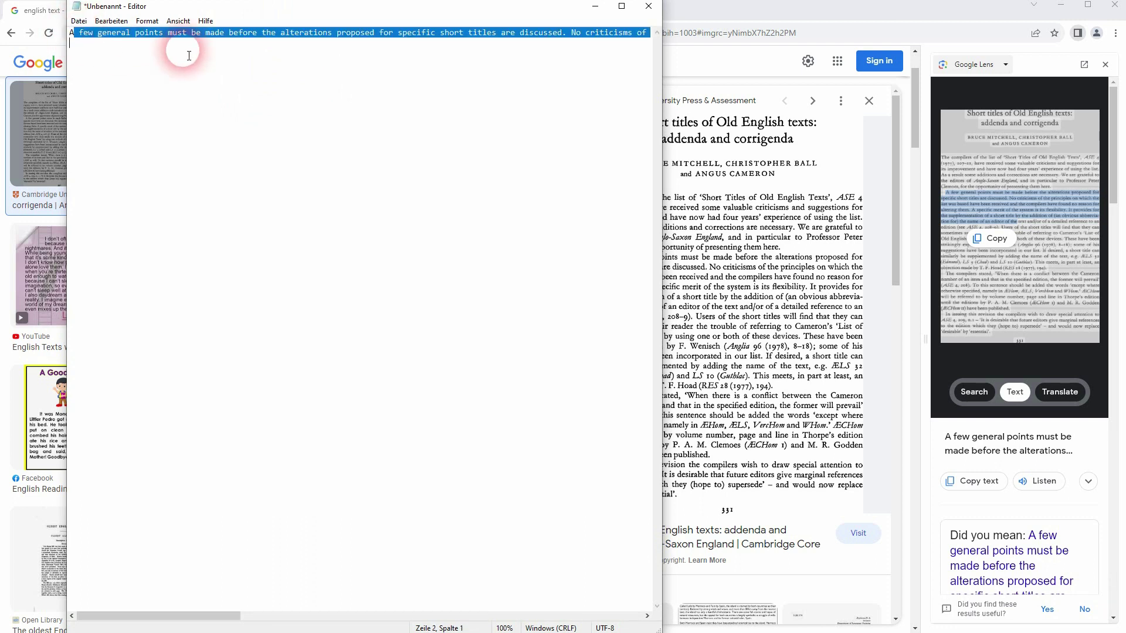
click(365, 95)
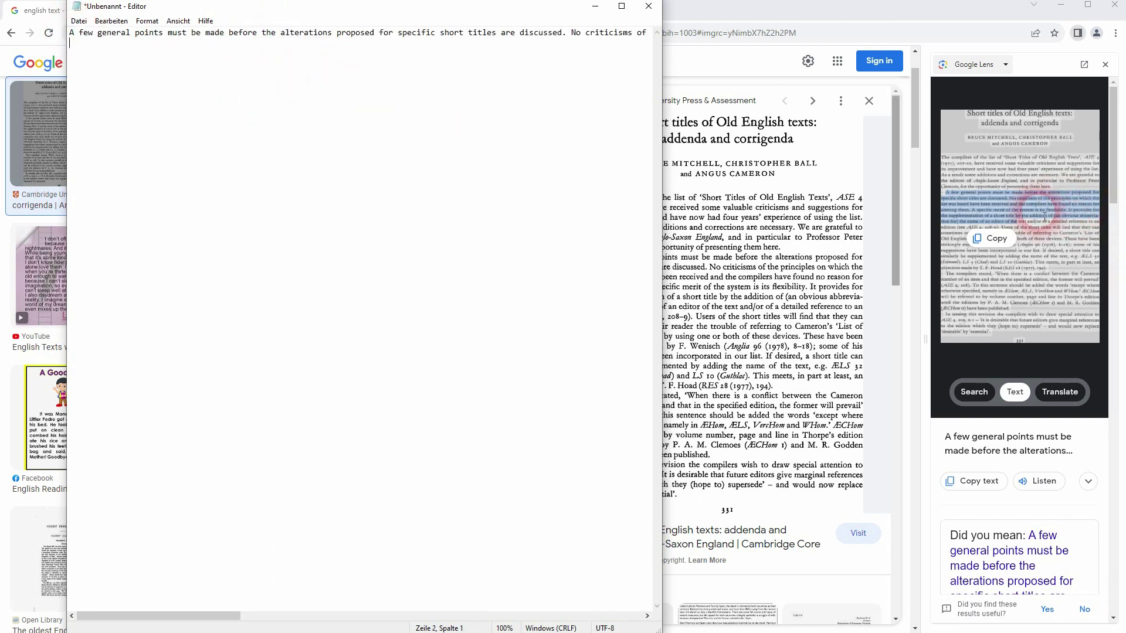
Step: Open Unsplash in a new Chrome tab and search its photos for 'text'
click(741, 21)
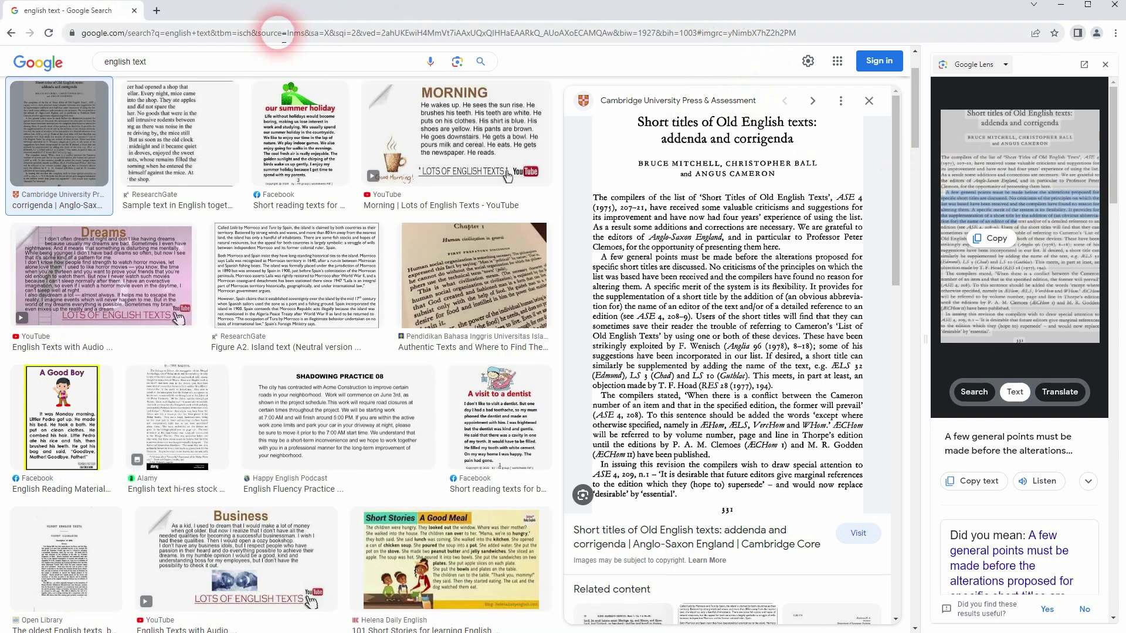
key(ctrl+t)
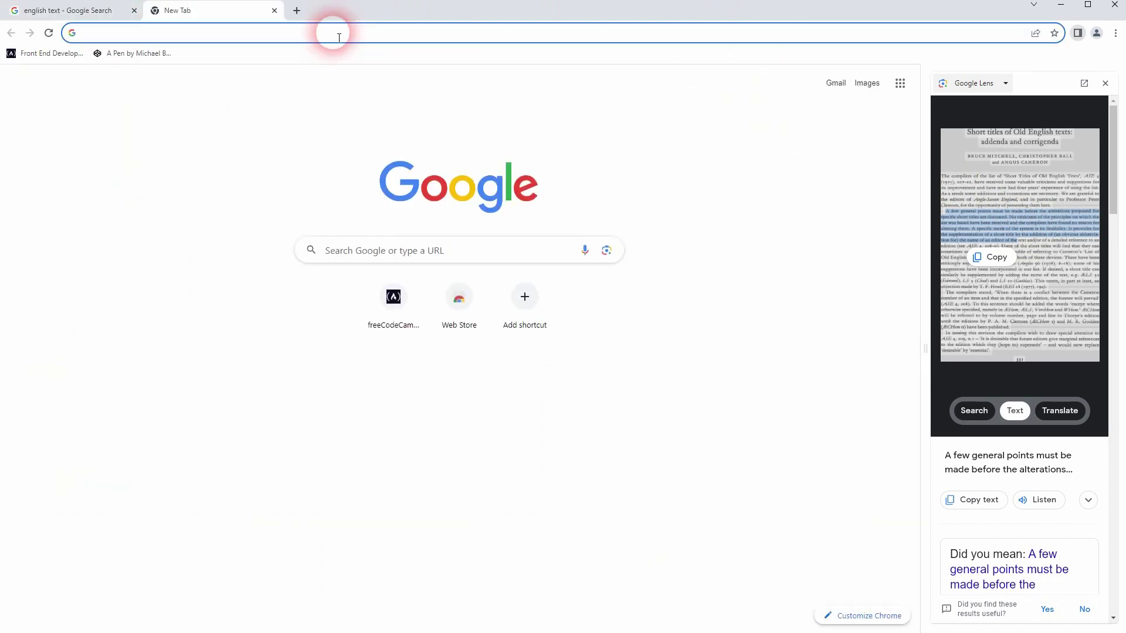
text(unsp)
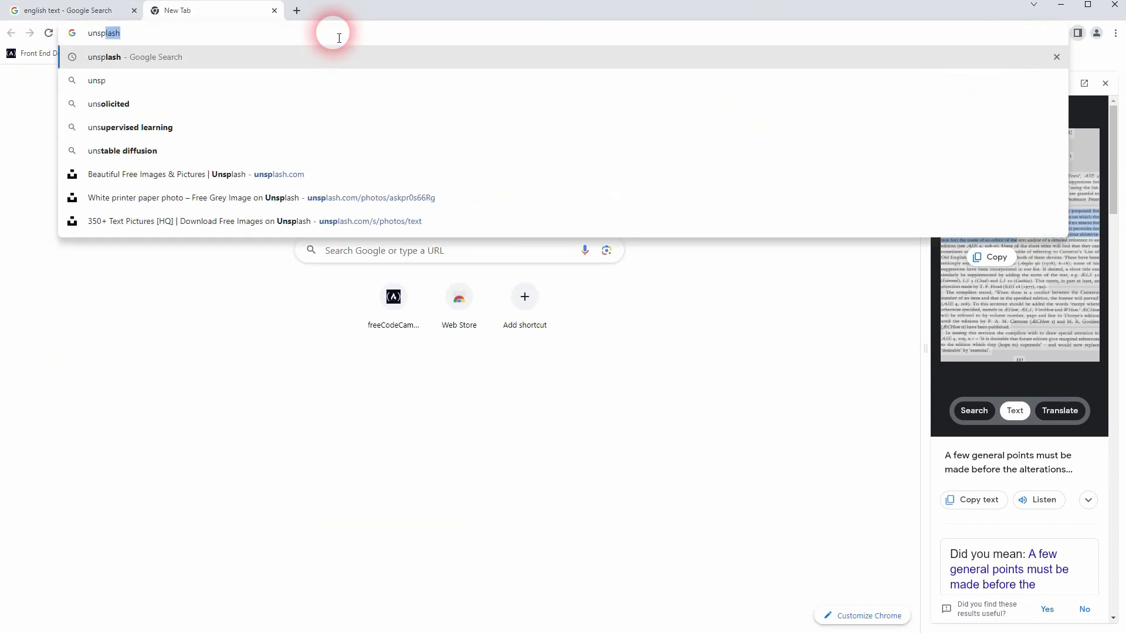
text(lash)
key(Return)
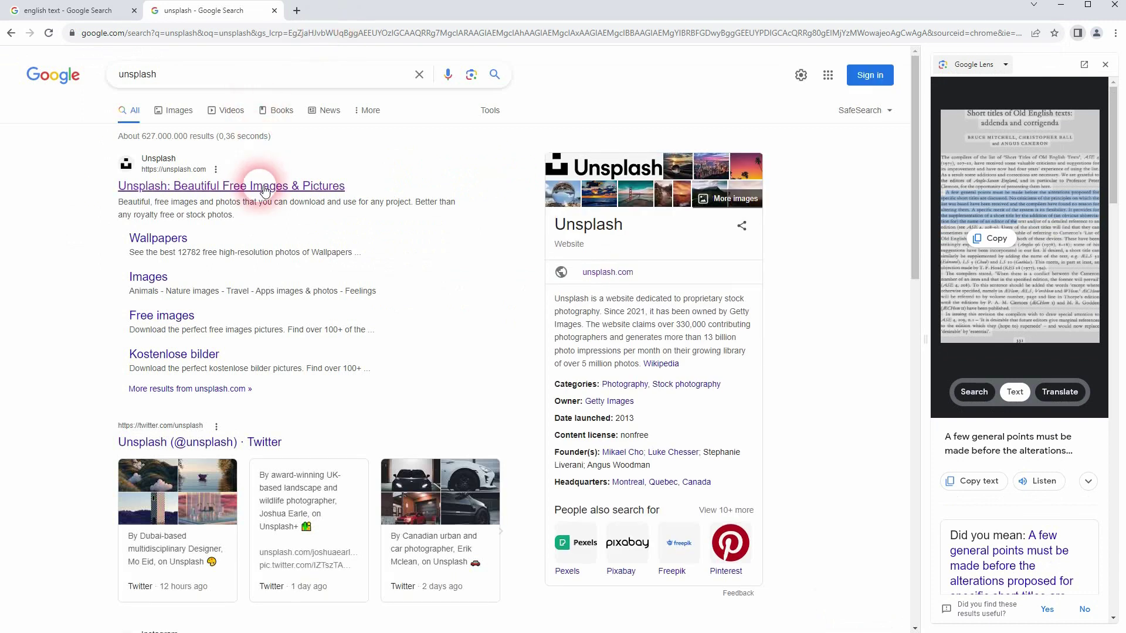
click(265, 188)
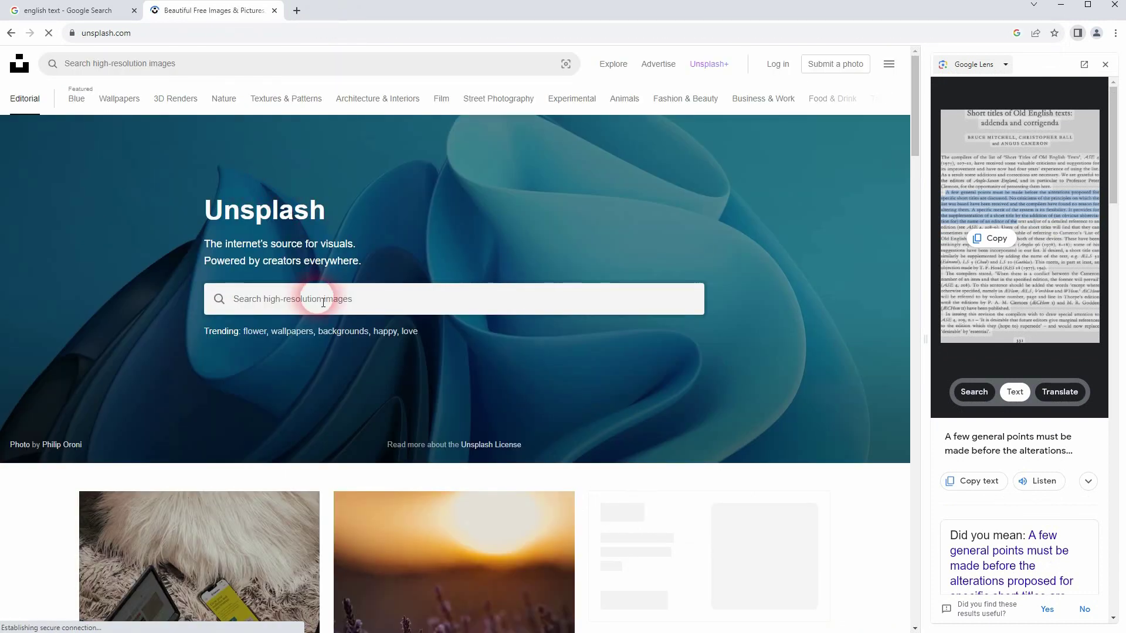
click(323, 303)
text(text)
key(Return)
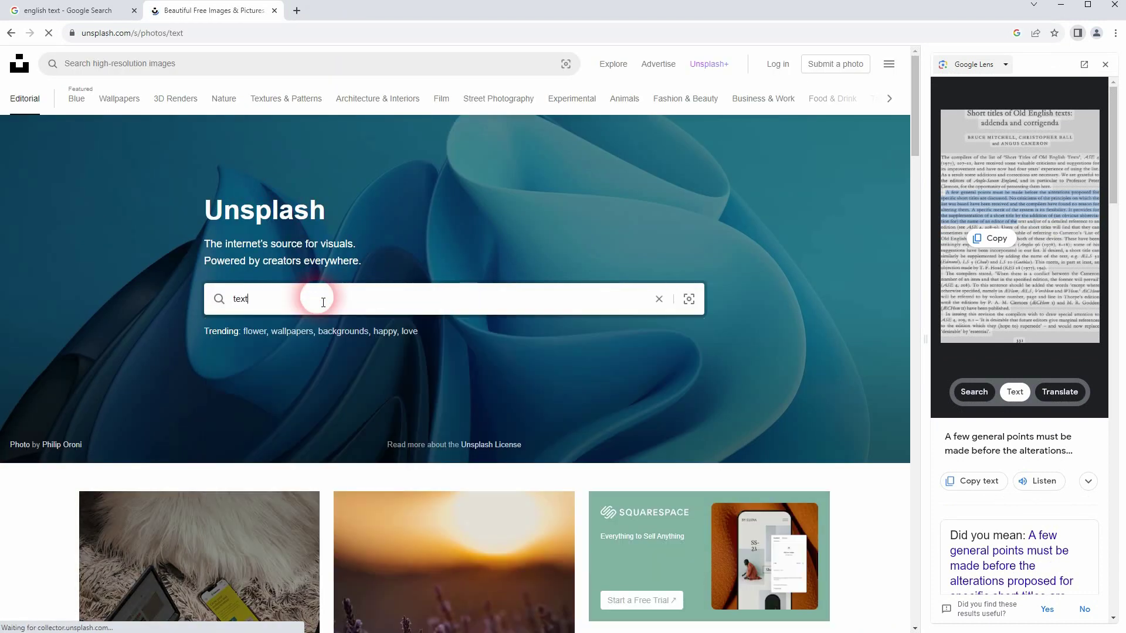
scroll(325, 297, down, 2)
scroll(327, 300, down, 4)
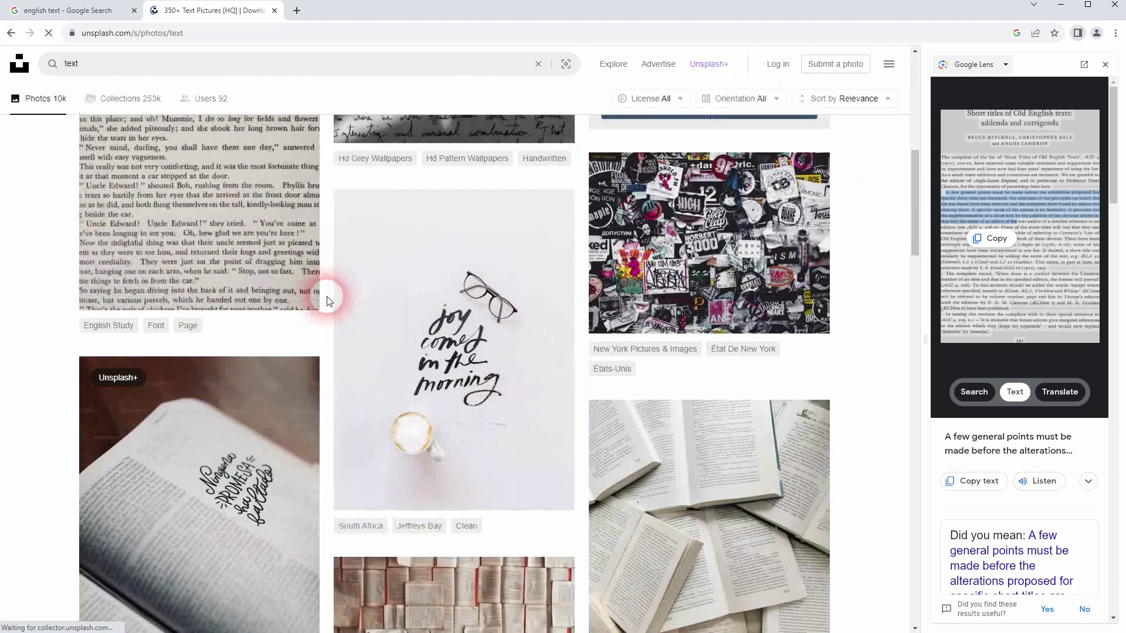
Step: Open the printed book page photo and copy its Lens-recognised 'Uncle Edward!' they cried lines
click(175, 189)
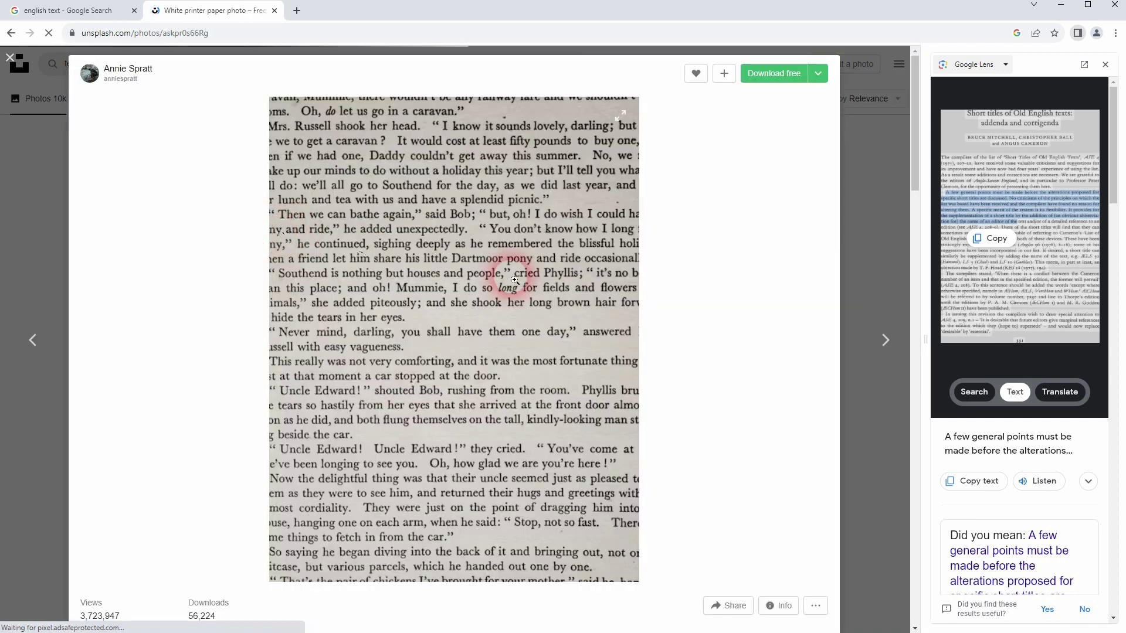
right_click(434, 215)
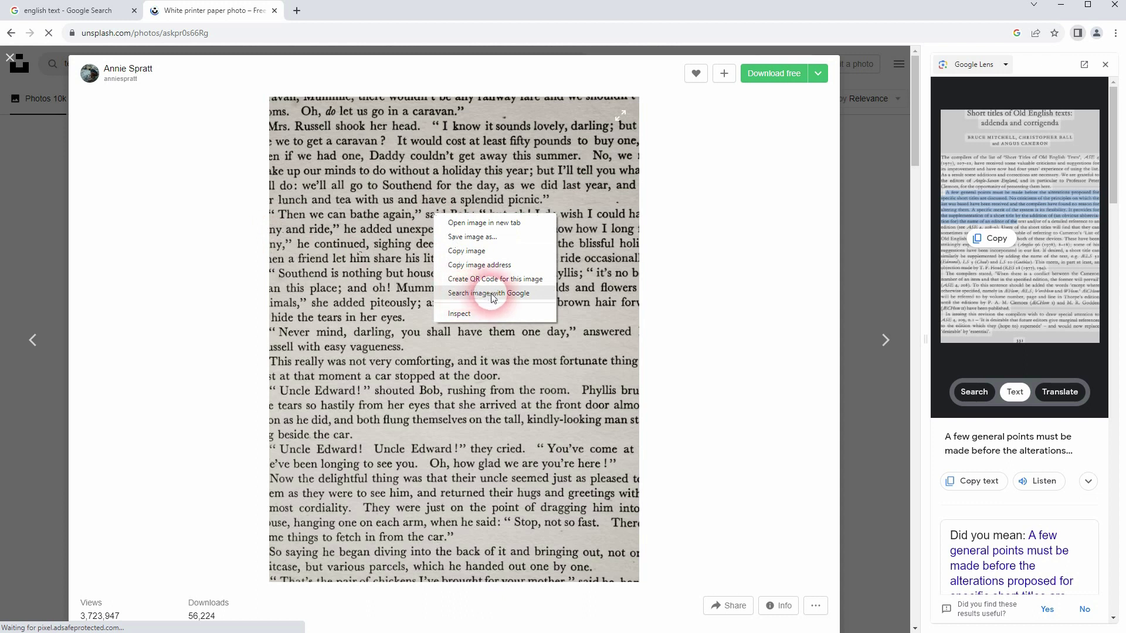
click(484, 293)
click(1005, 64)
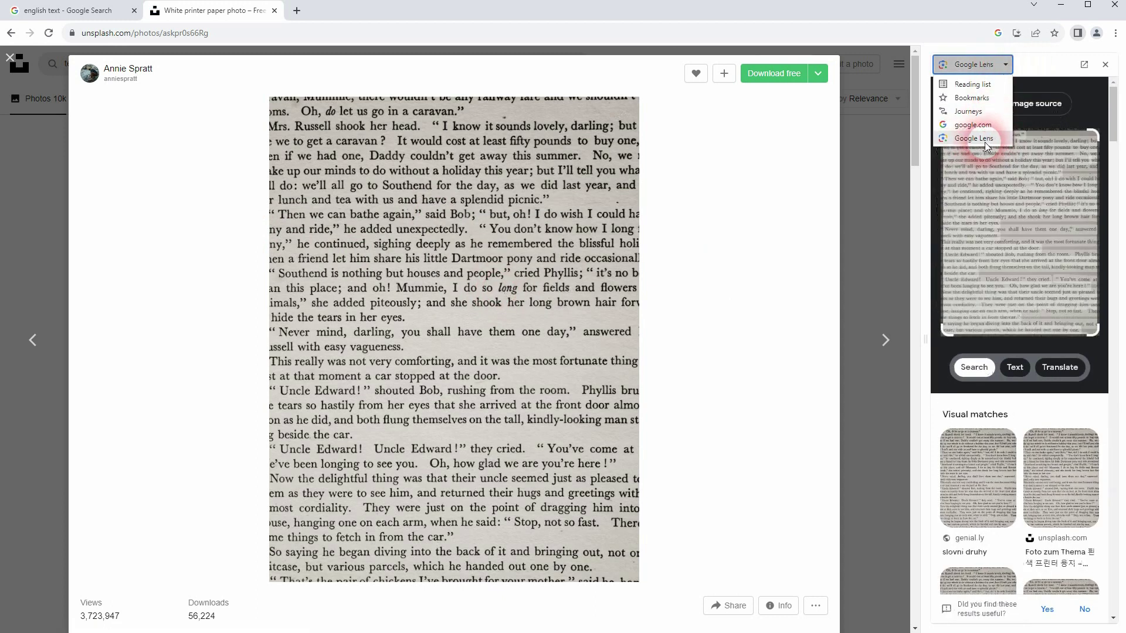
click(1018, 373)
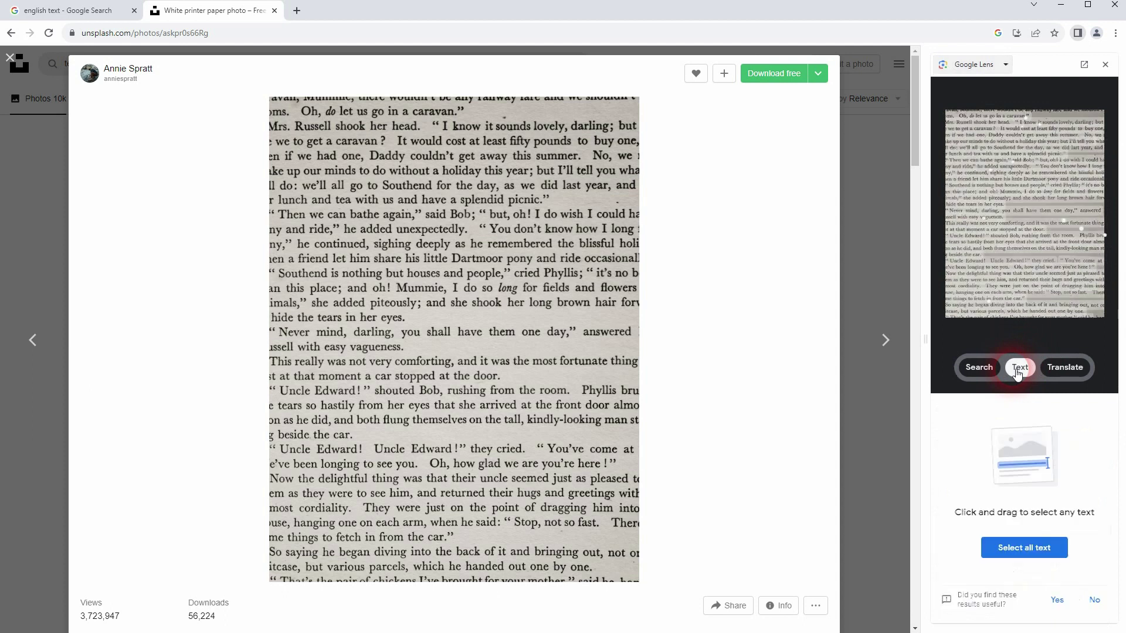
click(1015, 279)
drag(996, 269, 1067, 280)
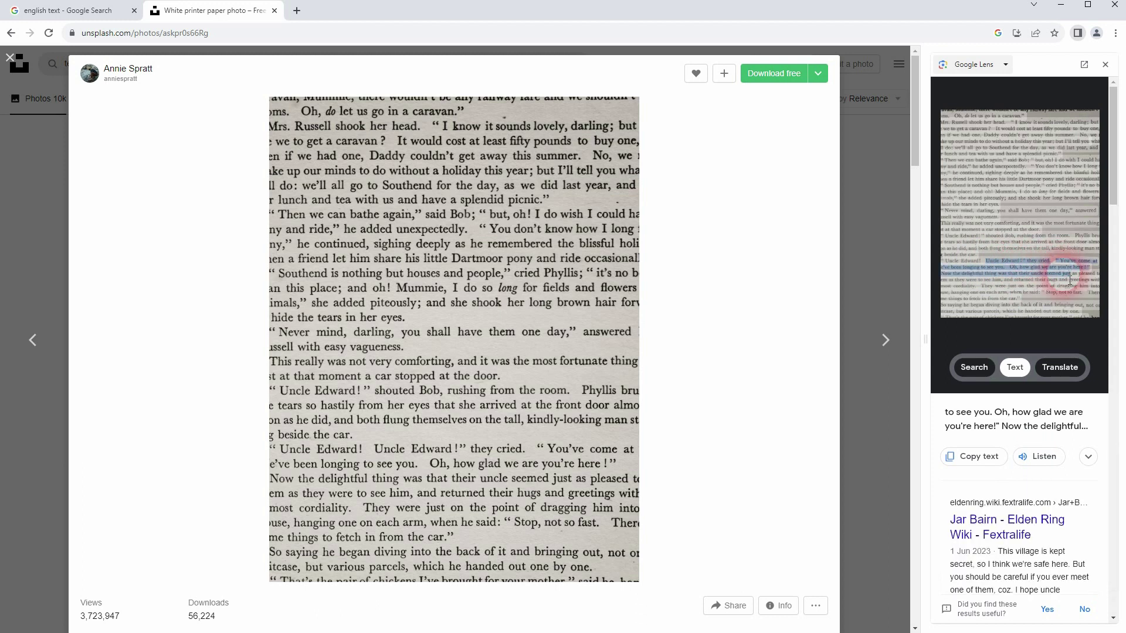
click(1045, 291)
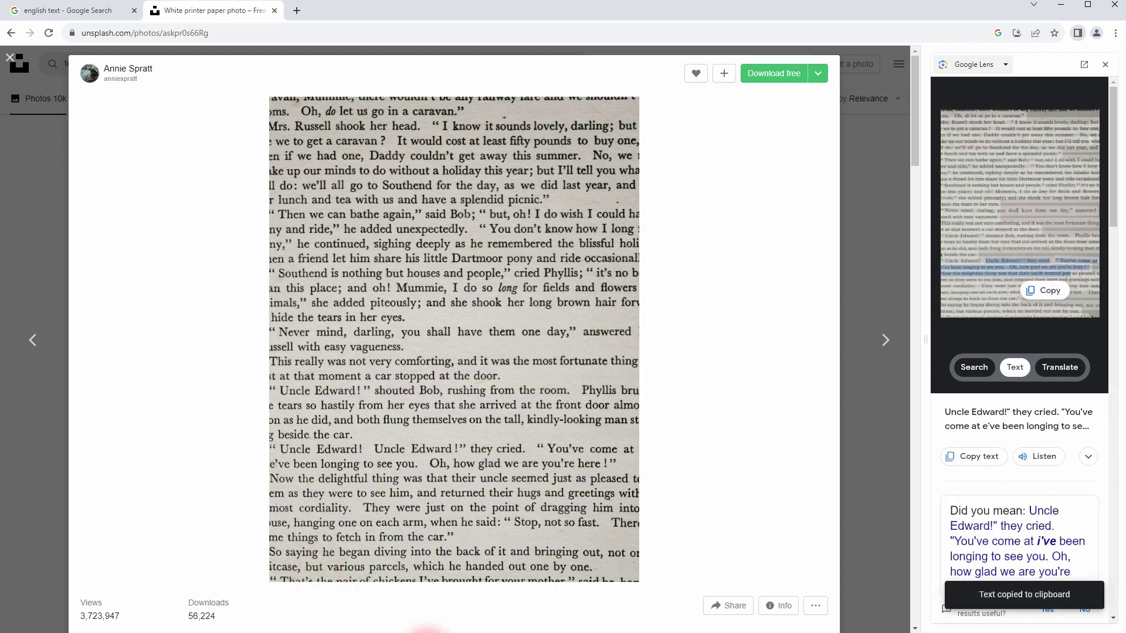
Step: Overwrite all Notepad text with the copied 'Uncle Edward!' they cried passage
click(428, 629)
key(ctrl+a)
key(ctrl+v)
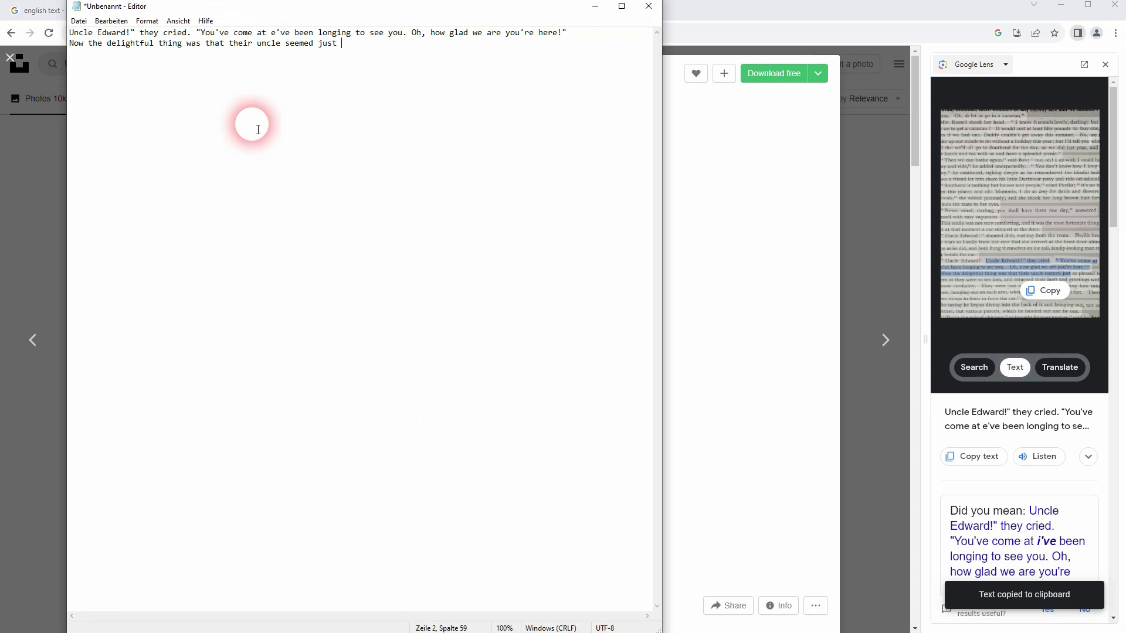